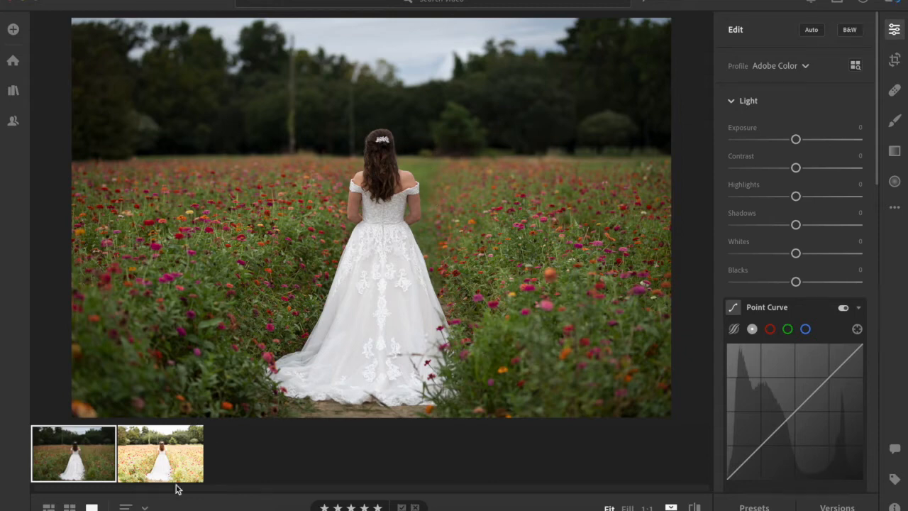
- Turn on Remove Chromatic Aberration and Enable Lens Corrections for the unedited bride photo
key("Right")
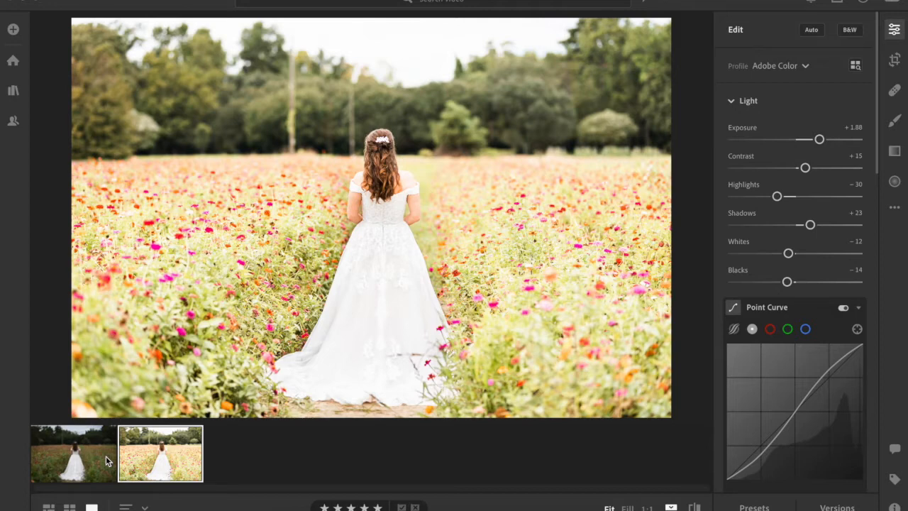
left_click(106, 456)
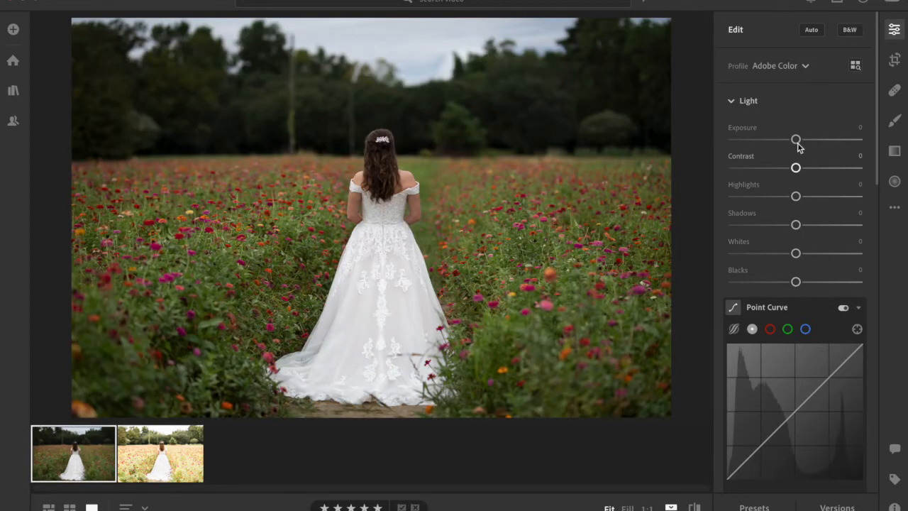
scroll(818, 227, "down", 10)
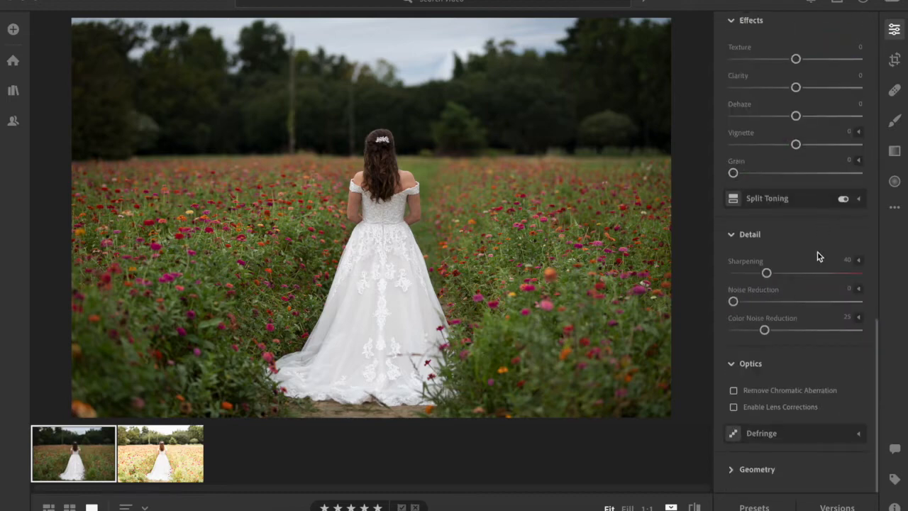
left_click(772, 393)
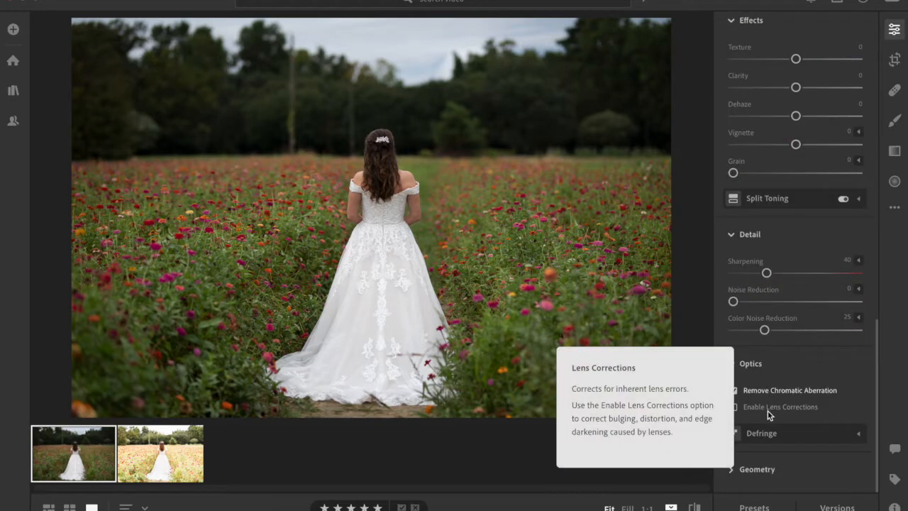
left_click(768, 410)
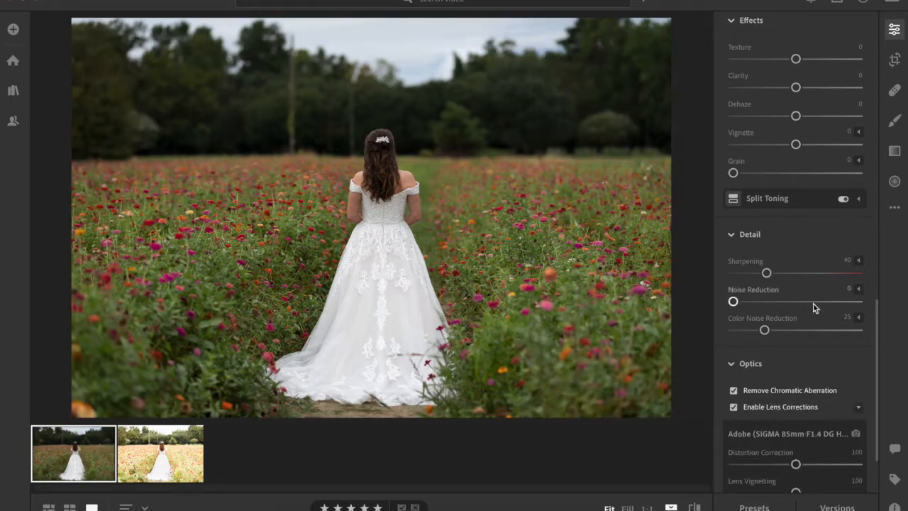
- Set the photo's Exposure to +1.87, Contrast to +15 and Highlights to −34
scroll(815, 307, "up", 10)
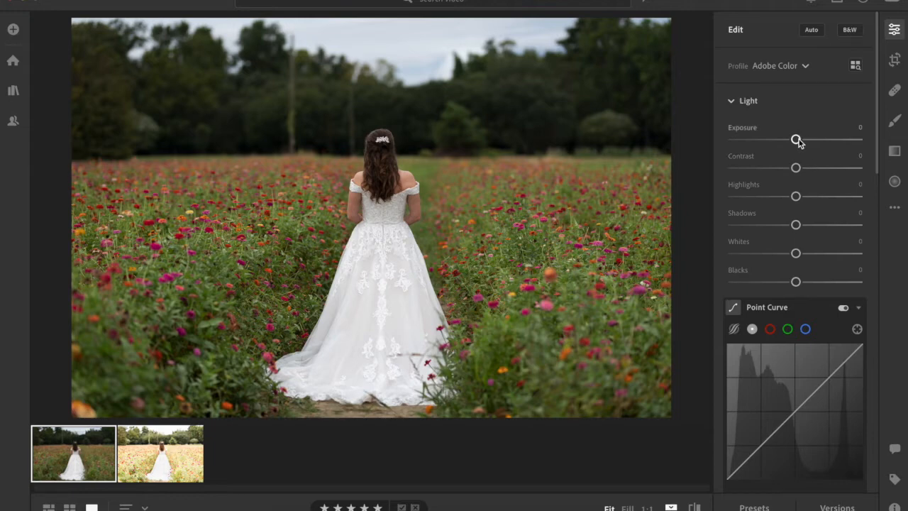
left_click_drag(796, 140, 823, 146)
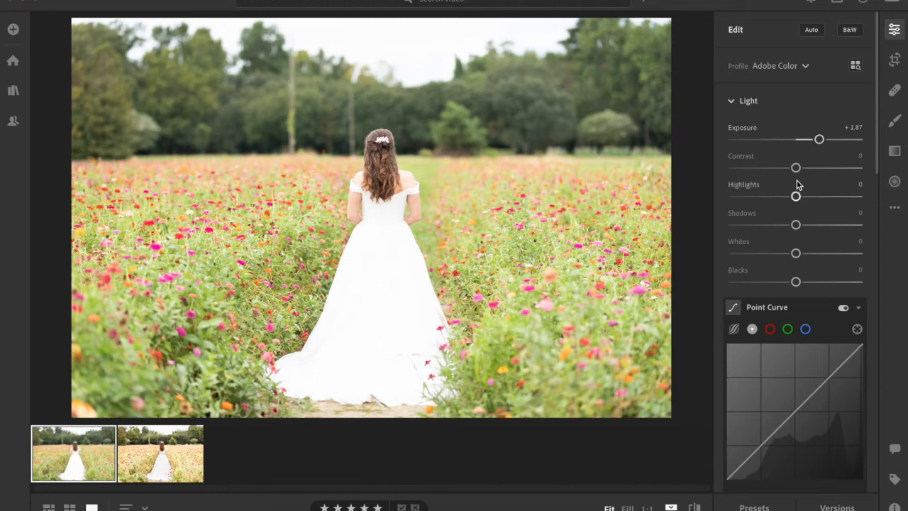
left_click_drag(804, 170, 810, 171)
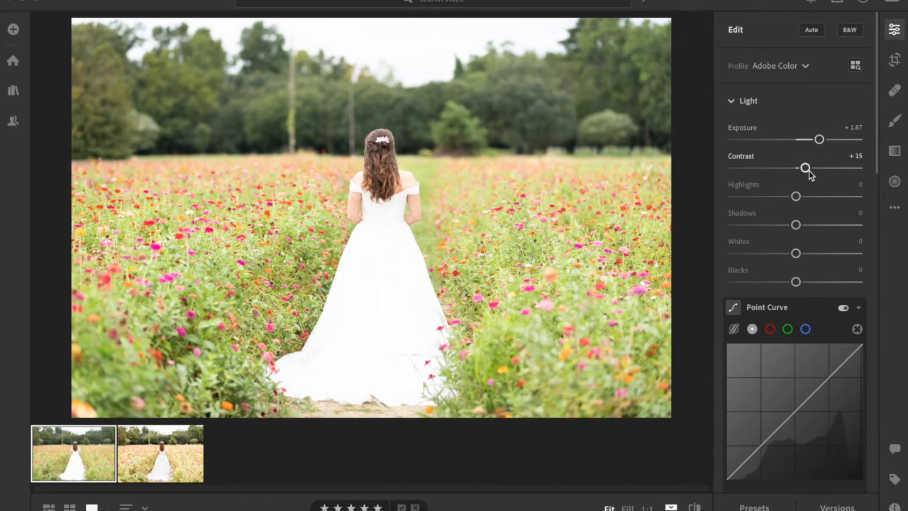
left_click(775, 197)
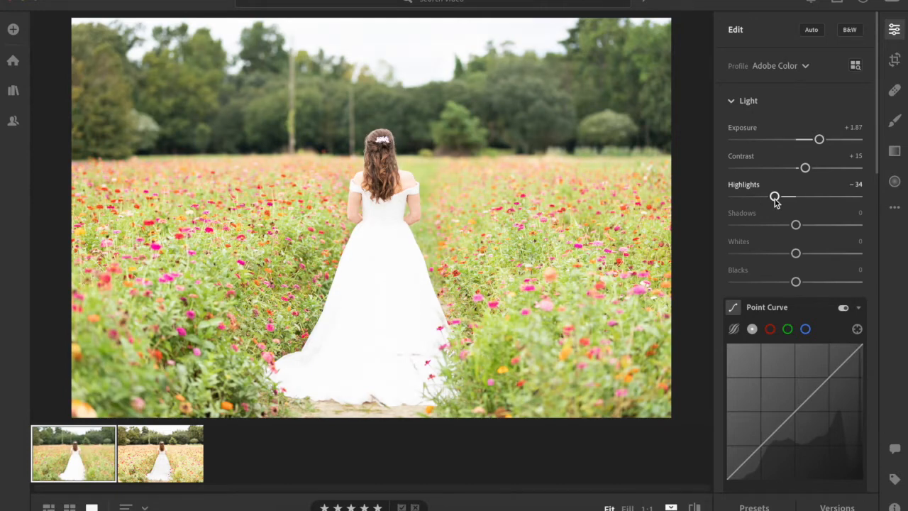
- Set the photo's Shadows to +40 and both Whites and Blacks to −9
left_click(812, 226)
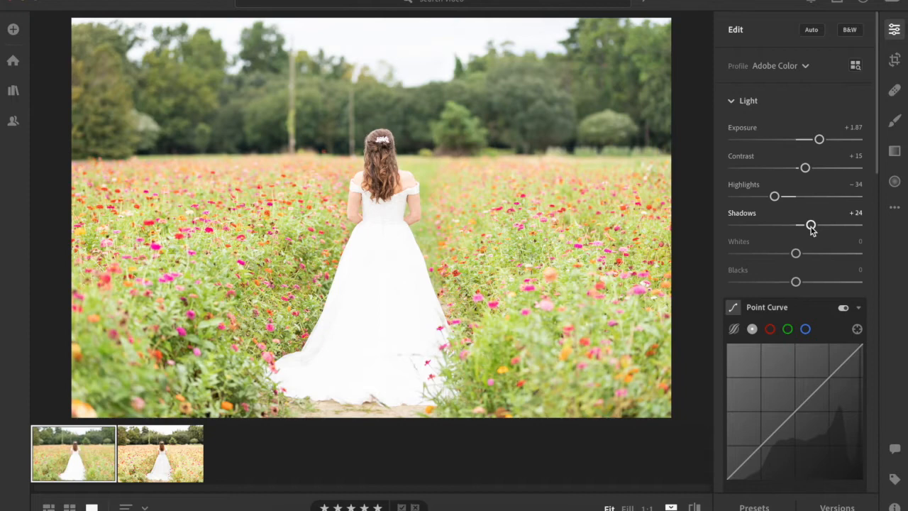
left_click_drag(796, 254, 790, 283)
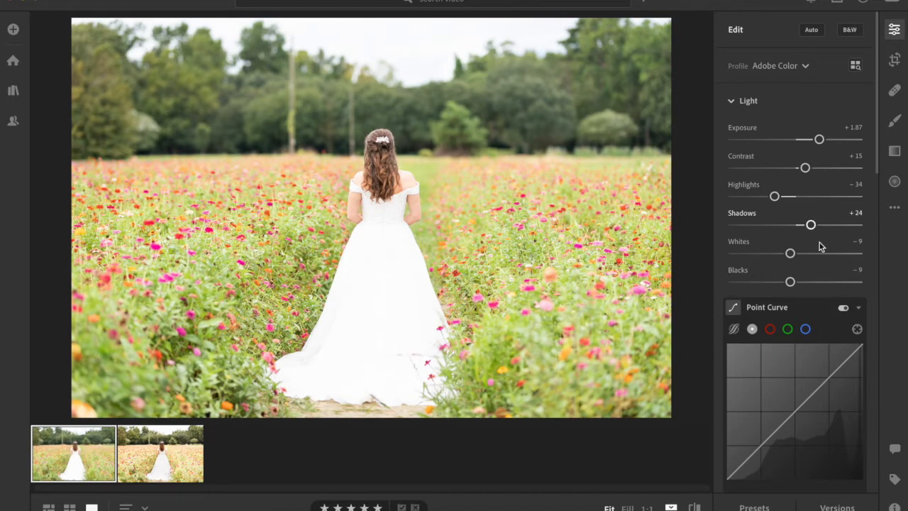
scroll(802, 273, "down", 4)
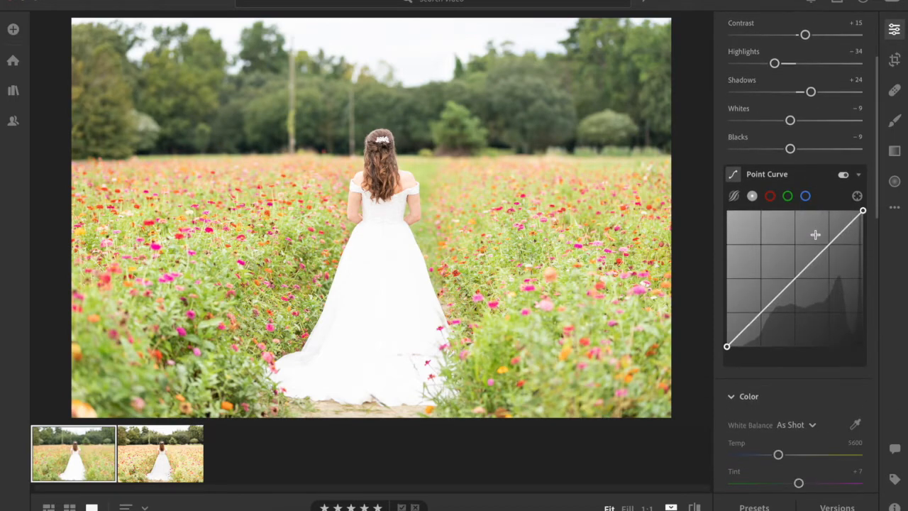
scroll(816, 234, "up", 4)
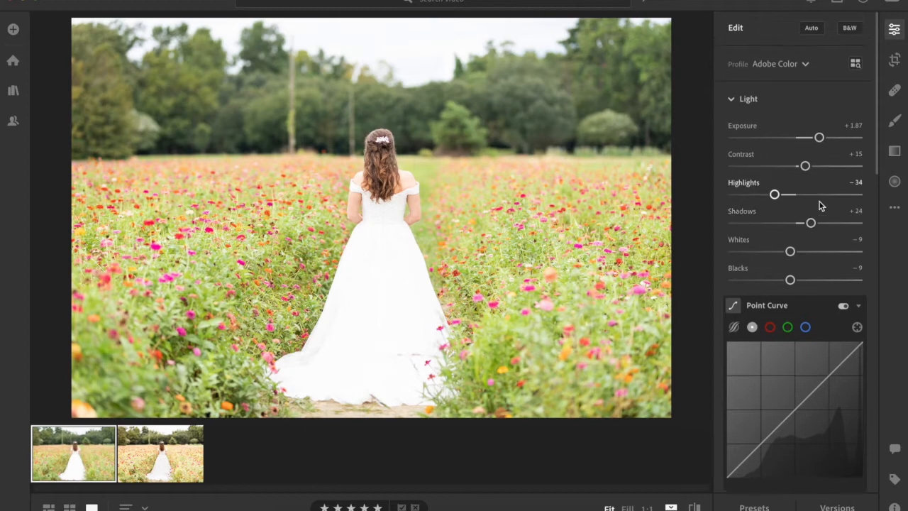
mouse_move(811, 223)
left_mouse_down()
mouse_move(824, 225)
mouse_move(804, 227)
mouse_move(821, 231)
left_mouse_up()
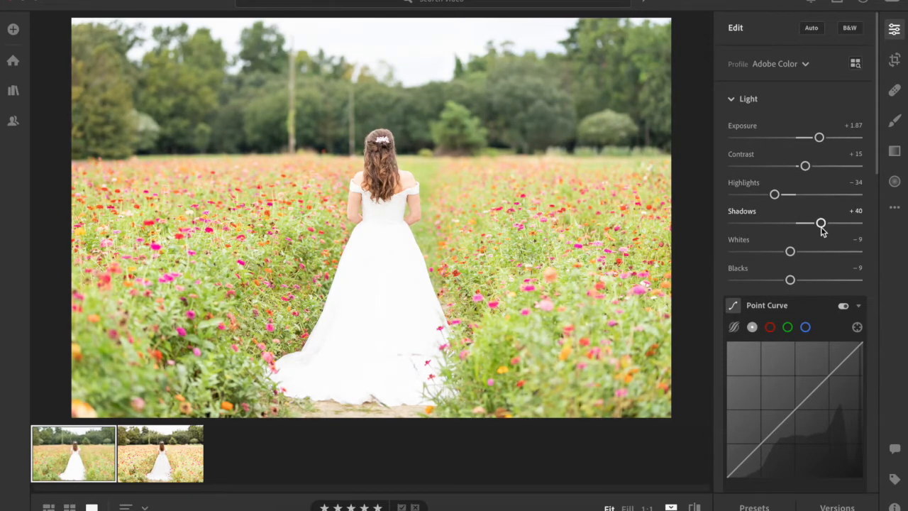
- Shape the Point Curve into a gentle S, lowering a shadow point and raising a highlight point to about 75.7, 81.2
scroll(821, 227, "down", 4)
left_click(760, 317)
left_click(830, 228)
left_click_drag(831, 228, 829, 231)
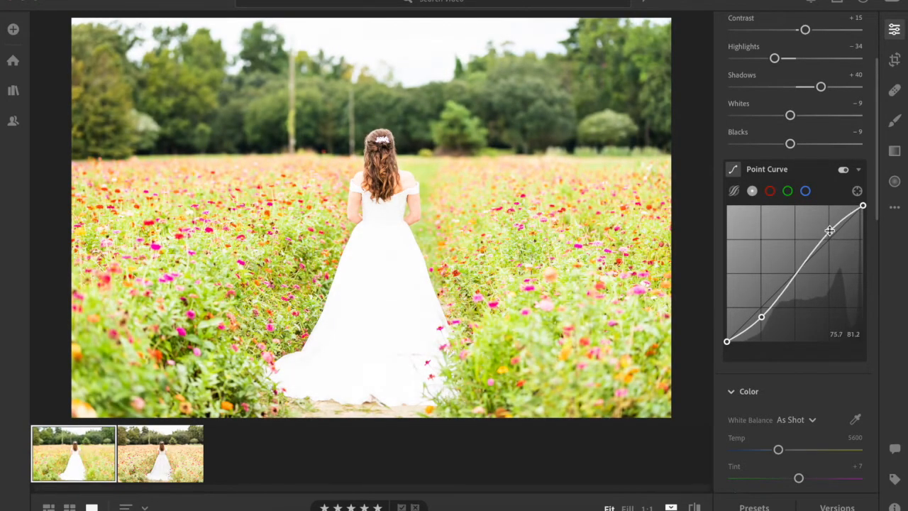
left_click_drag(761, 319, 762, 322)
- Warm the white balance to a Temp of 5893, keeping Tint at +7
scroll(760, 319, "down", 3)
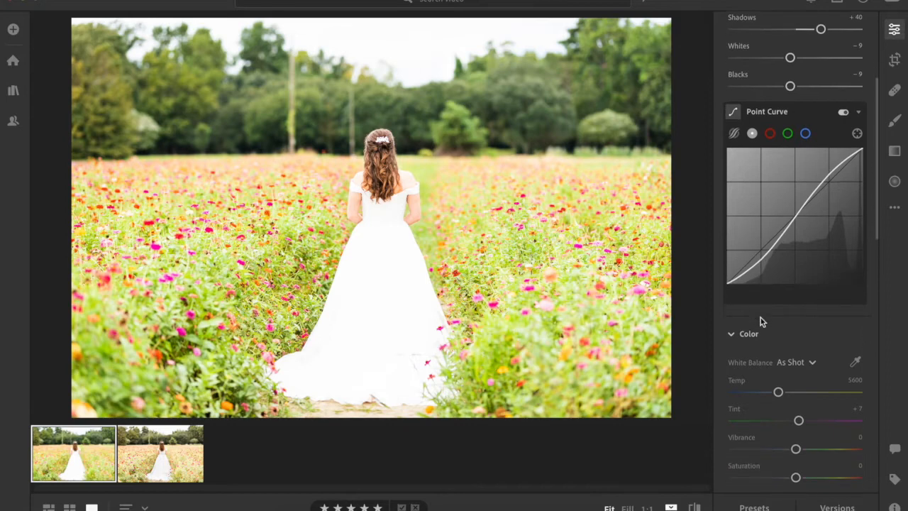
scroll(761, 318, "down", 1)
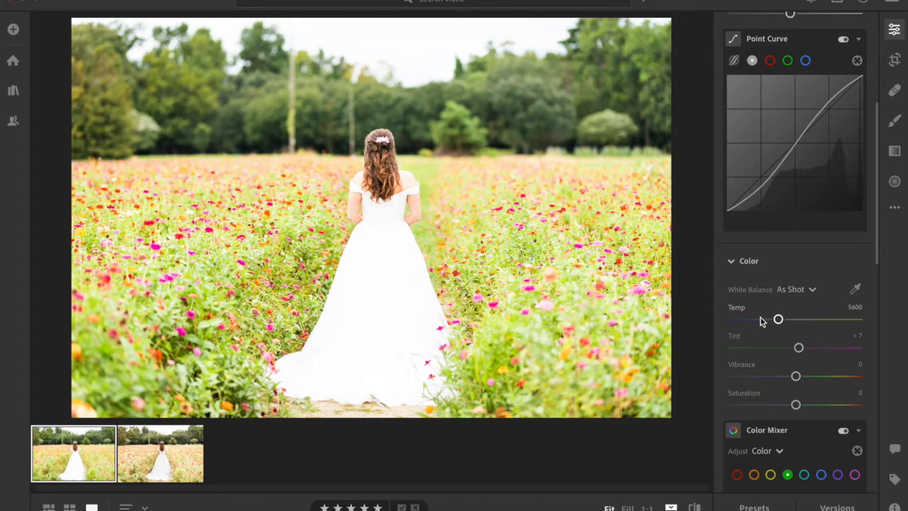
left_click_drag(779, 322, 784, 323)
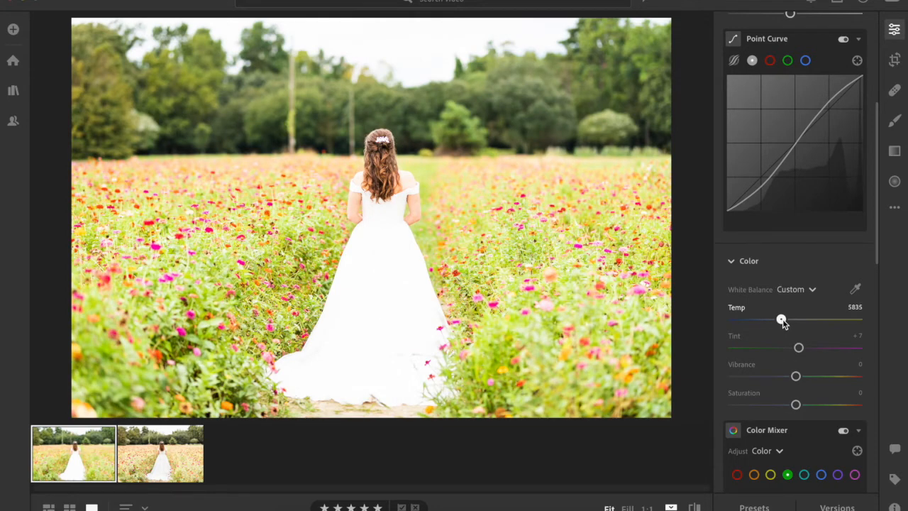
left_click_drag(784, 323, 784, 322)
left_click_drag(799, 348, 802, 349)
- Adjust the greens in the Color Mixer to Hue −25, Saturation −28 and Luminance +23
scroll(802, 358, "down", 3)
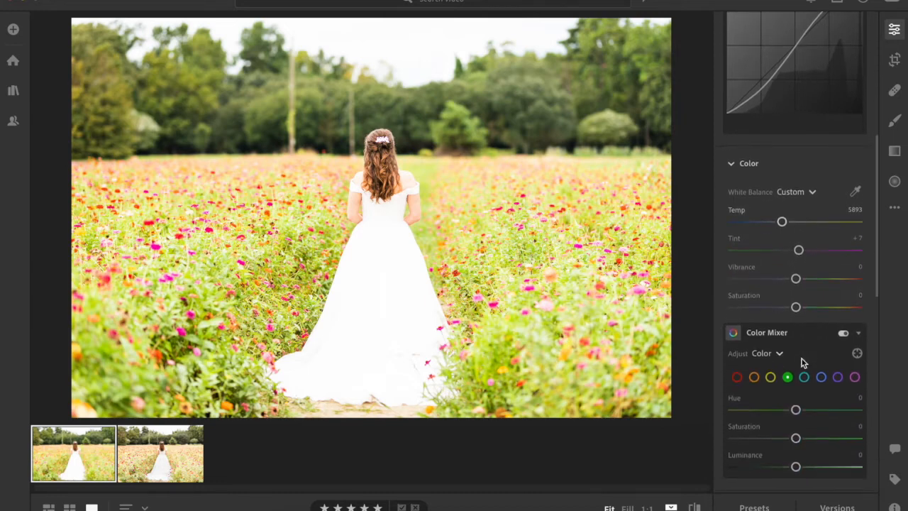
scroll(801, 358, "down", 2)
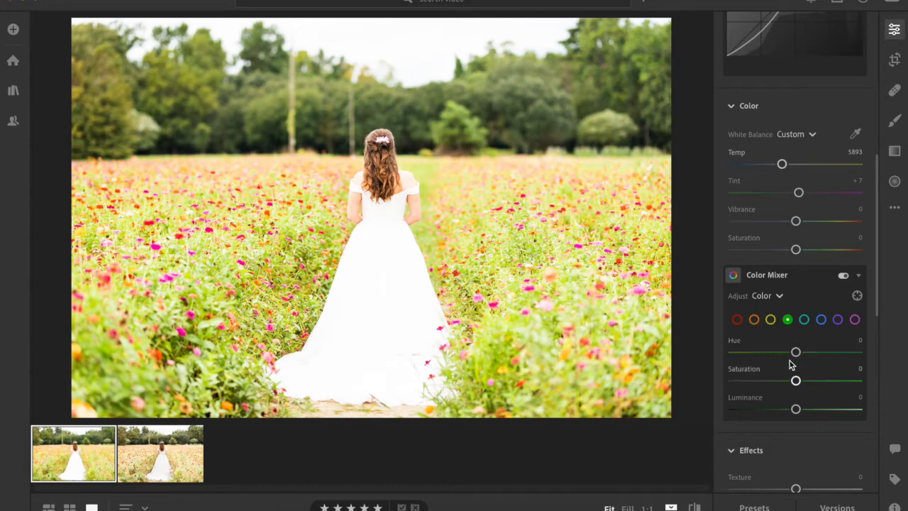
left_click(781, 354)
left_click_drag(796, 382, 779, 384)
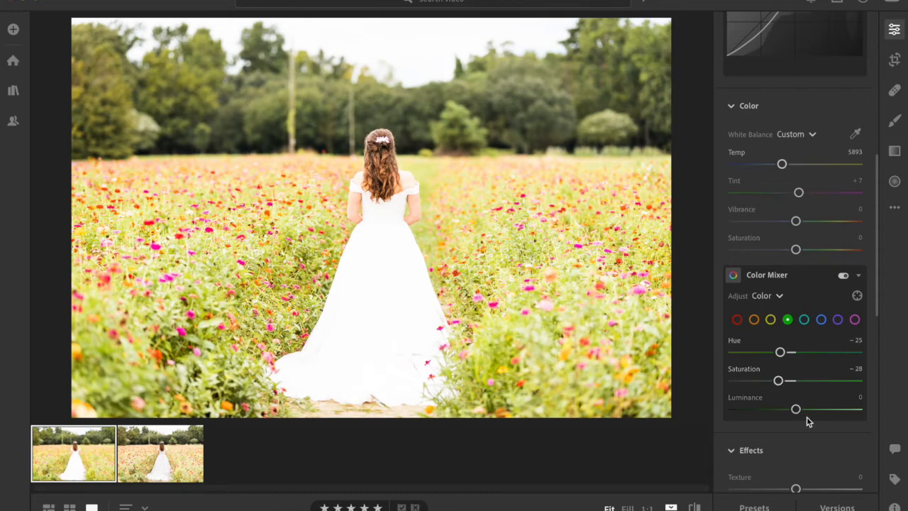
left_click_drag(798, 412, 814, 417)
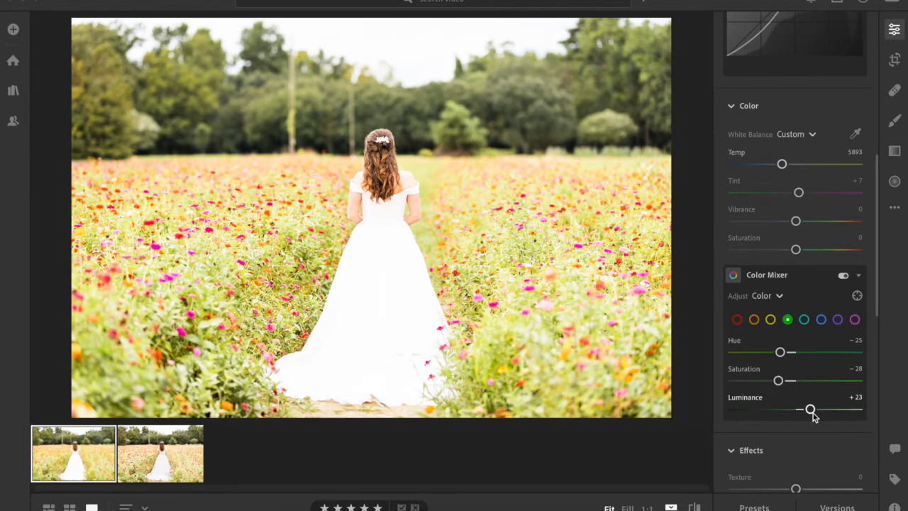
- Adjust the yellows in the Color Mixer to Hue −26, Saturation −23 and Luminance +12
left_click(771, 321)
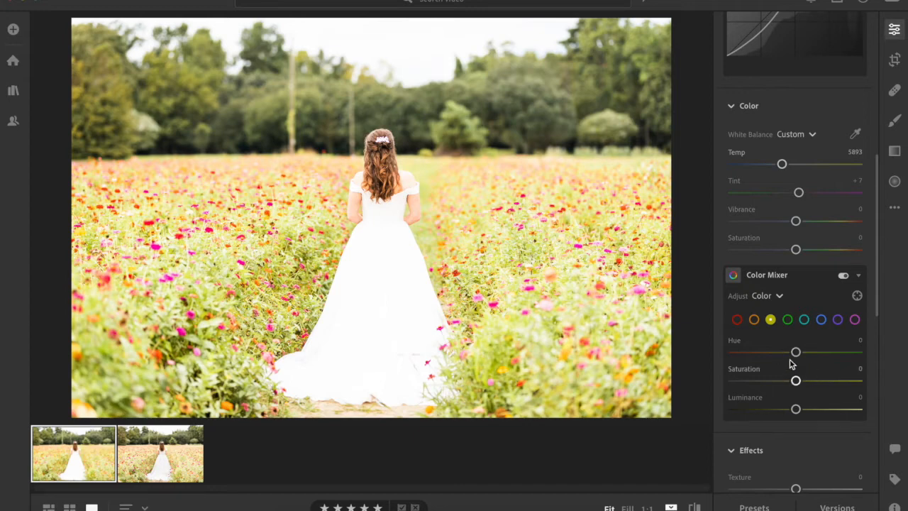
left_click(783, 352)
left_click_drag(782, 353, 779, 352)
left_click(781, 382)
left_click_drag(782, 384, 783, 384)
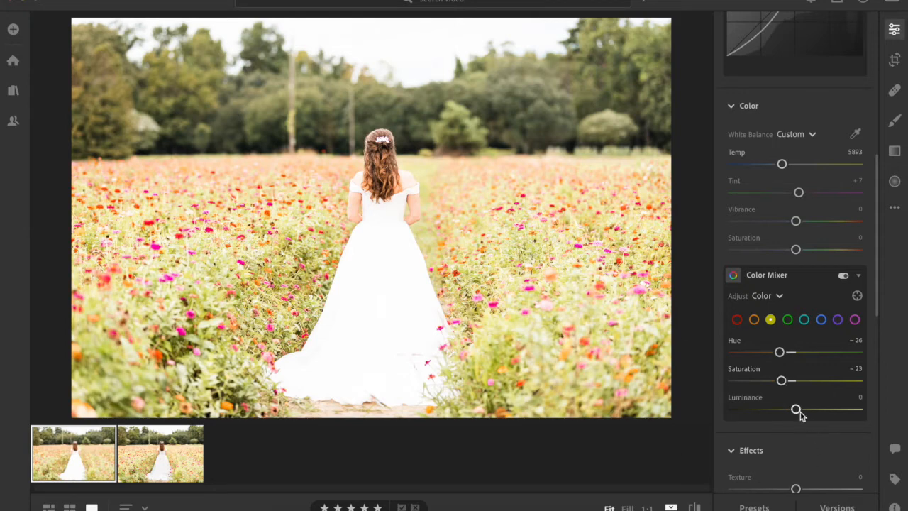
left_click_drag(798, 415, 806, 413)
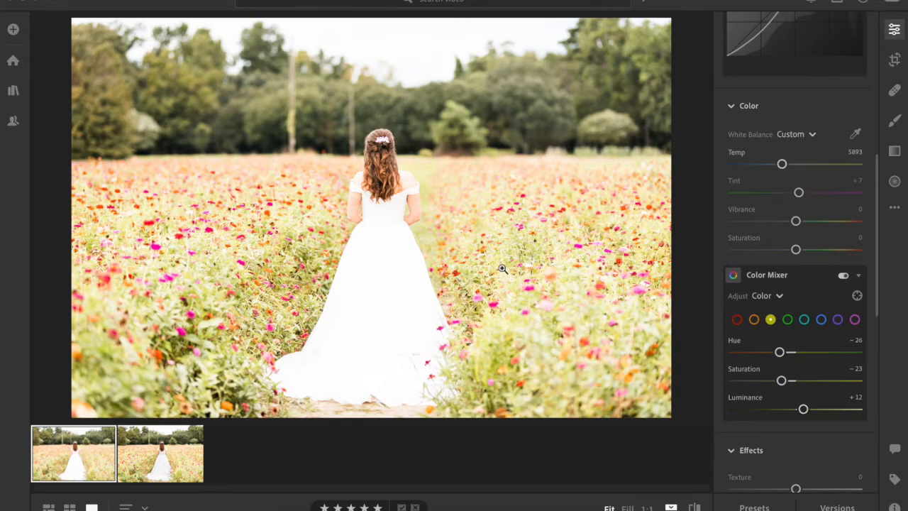
- Check the dress detail up close and set up an adjustment brush with Exposure −0.80 and Highlights −87
left_click(389, 319)
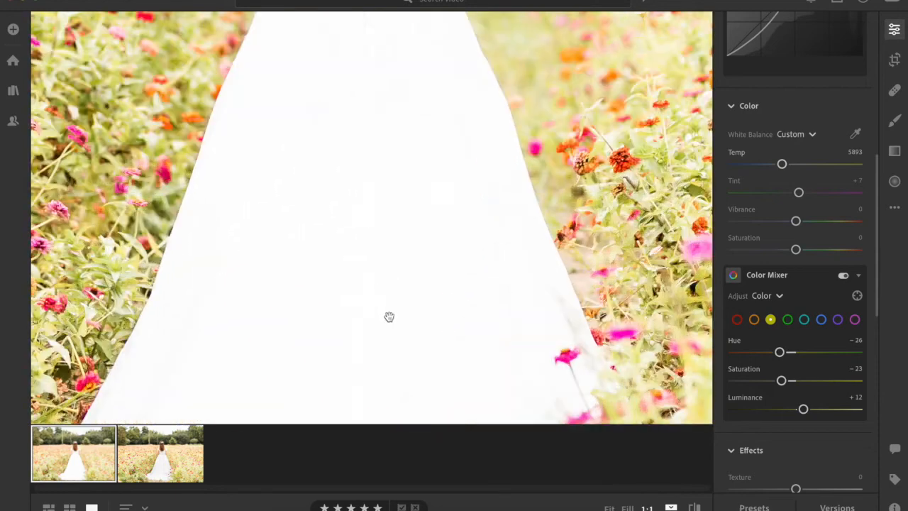
left_click_drag(400, 204, 397, 421)
left_click_drag(375, 188, 379, 248)
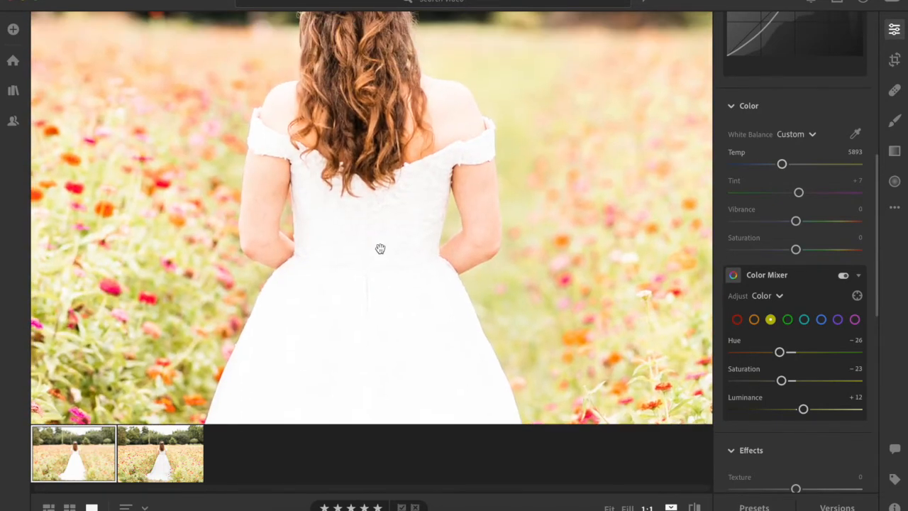
left_click(400, 175)
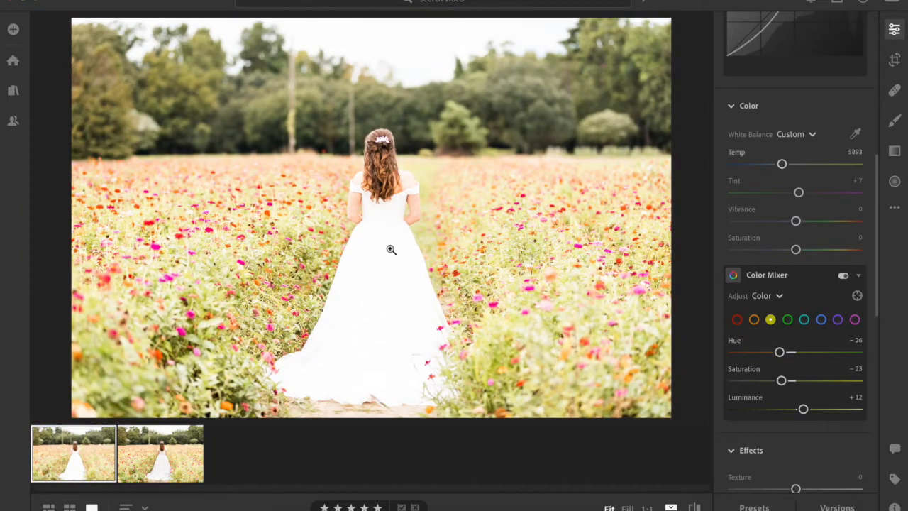
left_click(895, 122)
scroll(824, 265, "up", 5)
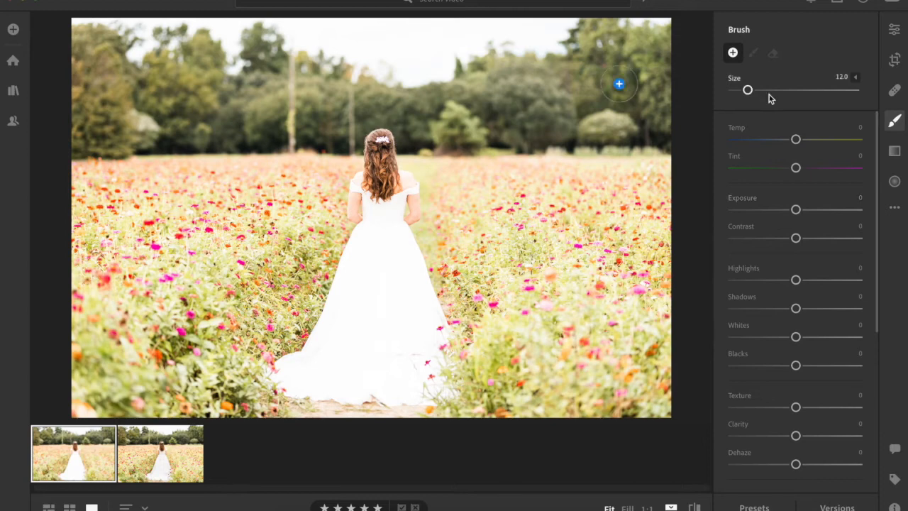
left_click_drag(796, 212, 792, 215)
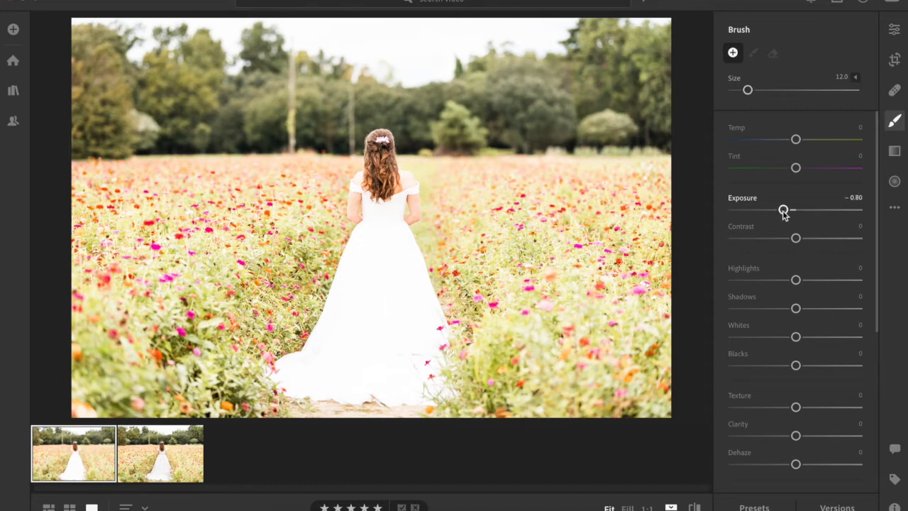
scroll(783, 211, "down", 3)
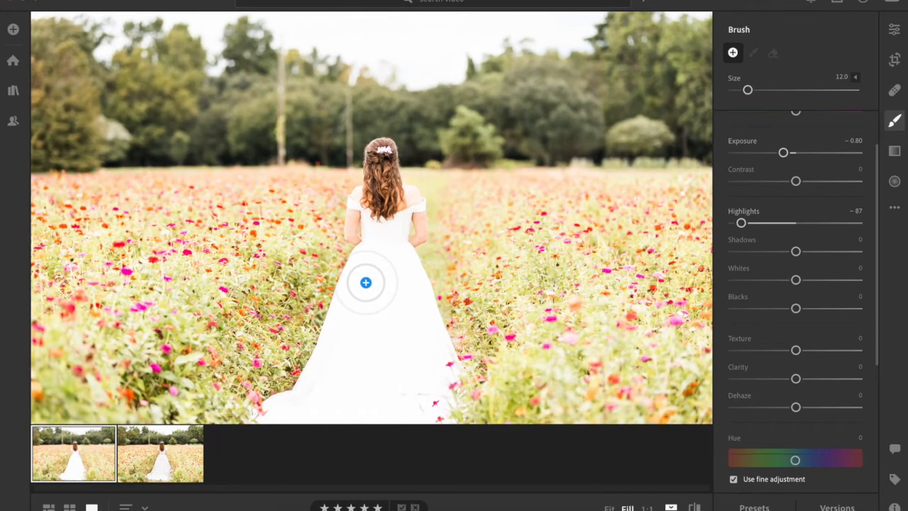
- Paint the brush adjustment over the right half of the dress bodice to recover the lace, reducing the brush size to 11
key("super+equal")
key("super+equal")
scroll(369, 277, "down", 5)
scroll(369, 277, "left", 3)
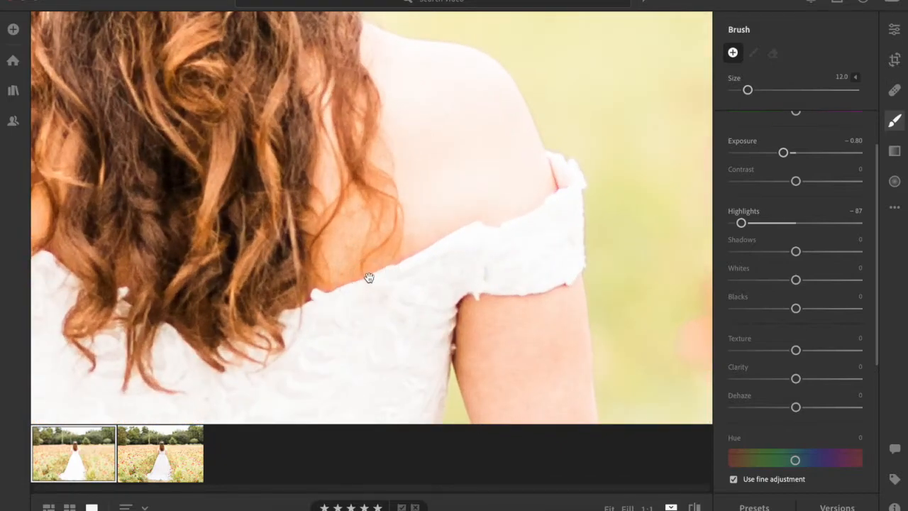
key("super+minus")
key("bracketright")
key("bracketright")
key("bracketright")
mouse_move(365, 310)
left_mouse_down()
mouse_move(406, 373)
mouse_move(439, 311)
mouse_move(406, 215)
mouse_move(406, 357)
mouse_move(459, 293)
mouse_move(464, 229)
mouse_move(470, 321)
mouse_move(490, 222)
mouse_move(480, 331)
mouse_move(504, 229)
mouse_move(450, 274)
mouse_move(496, 202)
mouse_move(429, 216)
mouse_move(493, 173)
mouse_move(431, 195)
mouse_move(498, 164)
mouse_move(420, 192)
mouse_move(493, 165)
mouse_move(497, 207)
left_mouse_up()
key("bracketleft")
key("bracketleft")
mouse_move(524, 152)
left_mouse_down()
mouse_move(546, 132)
mouse_move(528, 146)
mouse_move(547, 132)
mouse_move(584, 129)
mouse_move(608, 108)
mouse_move(582, 136)
mouse_move(612, 98)
mouse_move(611, 78)
mouse_move(604, 133)
mouse_move(606, 117)
mouse_move(524, 154)
left_mouse_up()
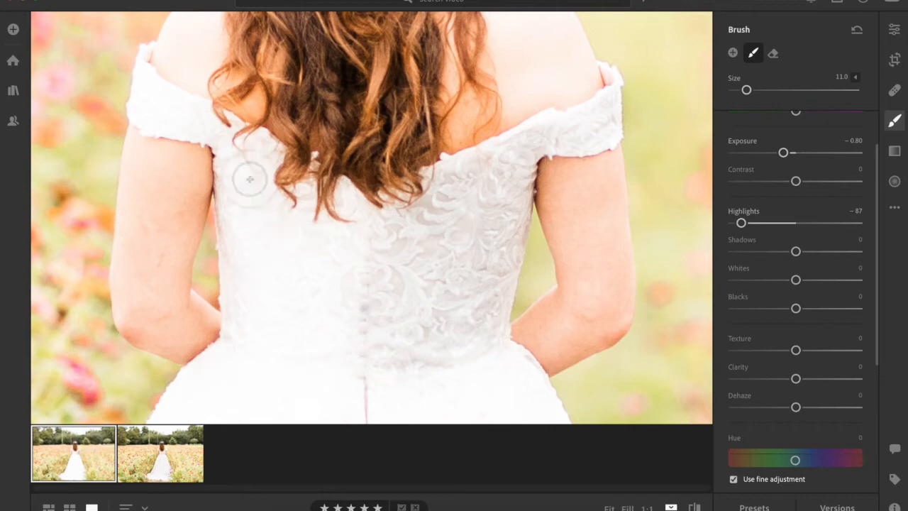
- Extend the brush adjustment over the left half of the bodice and both off-shoulder sleeves, filling in the center
mouse_move(309, 289)
left_mouse_down()
mouse_move(263, 212)
mouse_move(254, 213)
mouse_move(268, 327)
mouse_move(294, 337)
mouse_move(314, 314)
mouse_move(336, 227)
mouse_move(337, 290)
mouse_move(360, 334)
mouse_move(249, 213)
mouse_move(235, 156)
mouse_move(205, 126)
mouse_move(146, 99)
mouse_move(148, 56)
mouse_move(149, 95)
mouse_move(197, 122)
mouse_move(131, 84)
mouse_move(198, 132)
mouse_move(138, 107)
mouse_move(183, 117)
mouse_move(139, 118)
mouse_move(196, 111)
mouse_move(139, 69)
mouse_move(185, 116)
left_mouse_up()
mouse_move(614, 119)
left_mouse_down()
mouse_move(575, 137)
mouse_move(604, 124)
mouse_move(601, 108)
mouse_move(549, 137)
mouse_move(569, 126)
mouse_move(521, 131)
mouse_move(568, 119)
mouse_move(537, 123)
left_mouse_up()
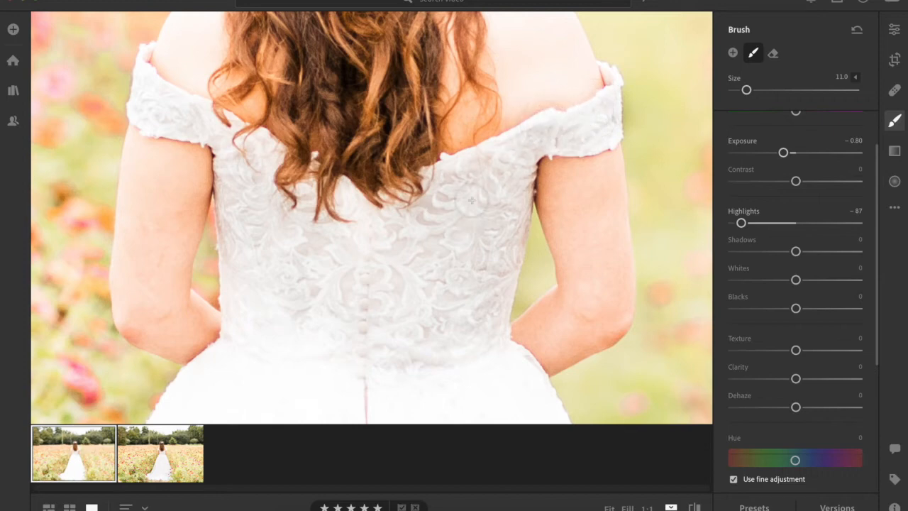
mouse_move(402, 231)
left_mouse_down()
mouse_move(352, 205)
mouse_move(377, 246)
left_mouse_up()
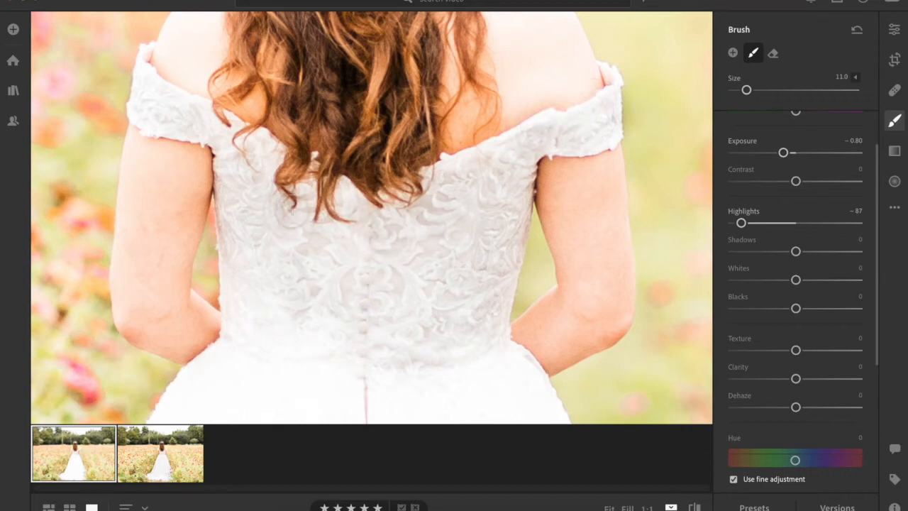
- Enlarge the brush to size 16 and paint the adjustment over the dress skirt from the waist down
key("z")
key("bracketright")
scroll(377, 298, "down", 2)
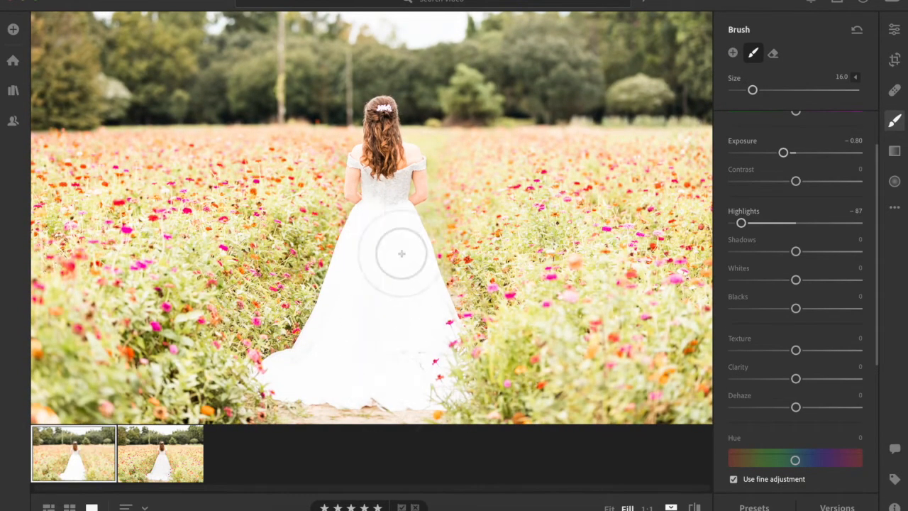
mouse_move(373, 243)
left_mouse_down()
mouse_move(398, 283)
mouse_move(371, 245)
mouse_move(363, 346)
mouse_move(367, 285)
mouse_move(351, 264)
mouse_move(331, 348)
mouse_move(339, 272)
mouse_move(378, 194)
left_mouse_up()
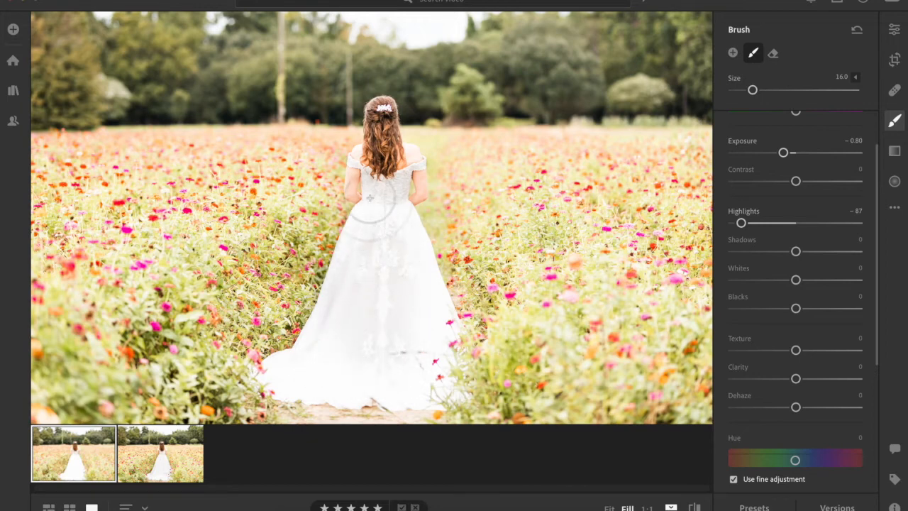
- Reduce the brush size to 10 and fill in the adjustment along the skirt's edges and train
key("bracketleft")
key("z")
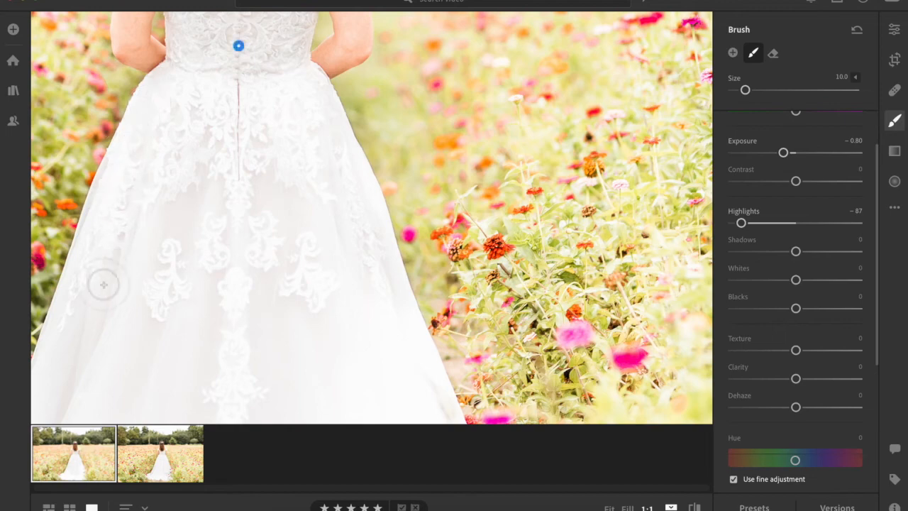
key("z")
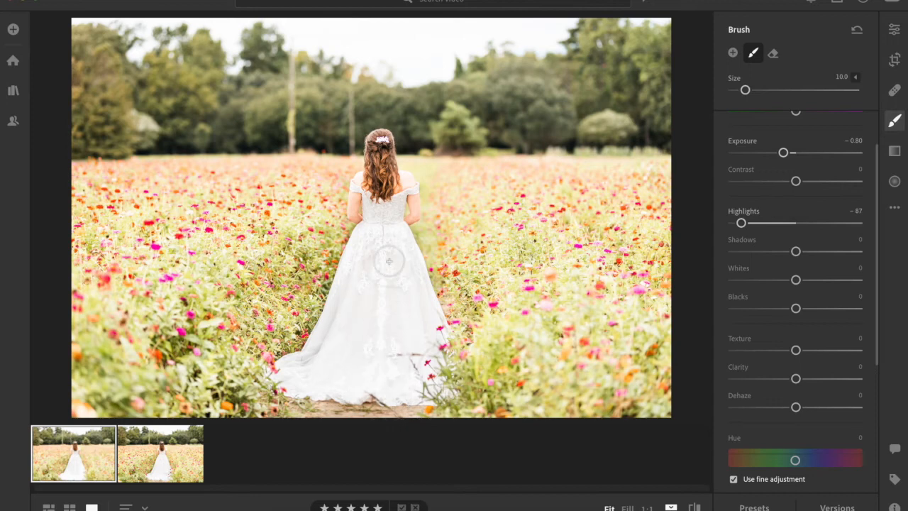
mouse_move(413, 281)
left_mouse_down()
mouse_move(395, 298)
mouse_move(333, 296)
mouse_move(329, 329)
left_mouse_up()
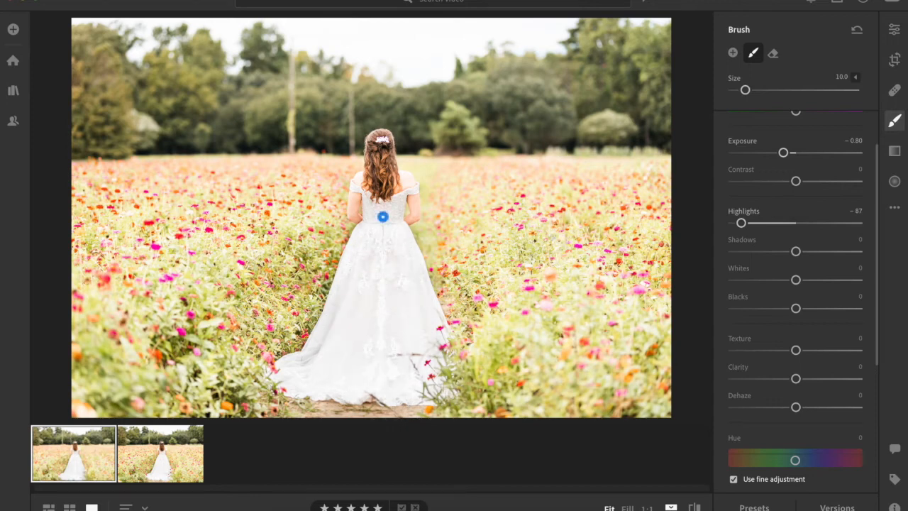
- Choose the eraser for the dress brush mask, reduce its size to 5, and return to the main edit settings
left_click(773, 53)
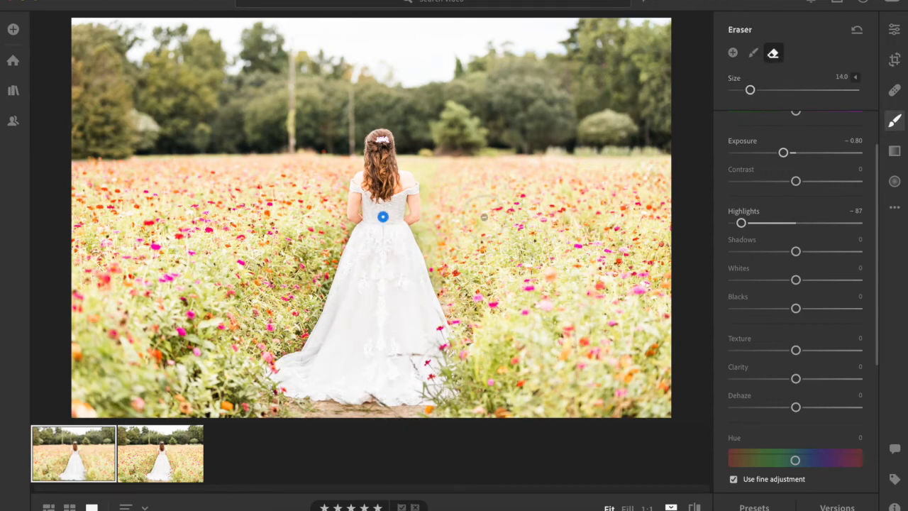
key("bracketleft")
key("bracketleft")
key("bracketleft")
key("bracketleft")
key("bracketleft")
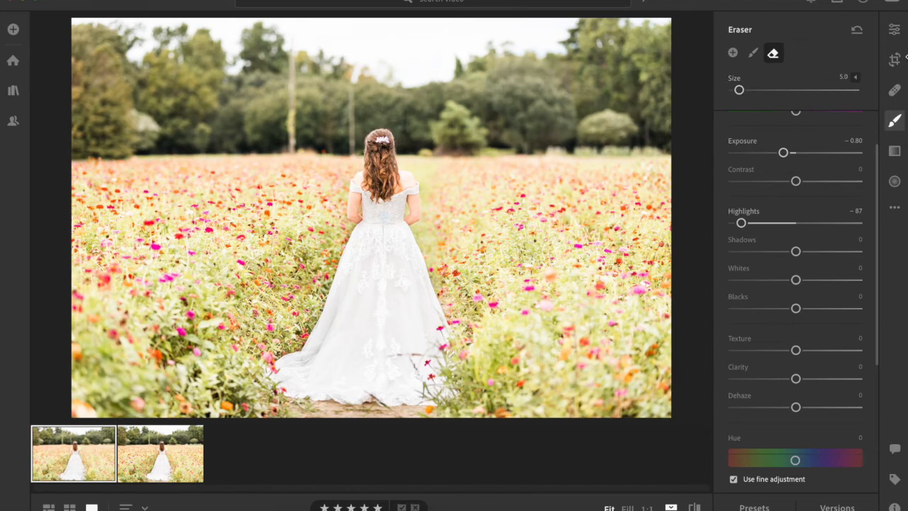
left_click(896, 32)
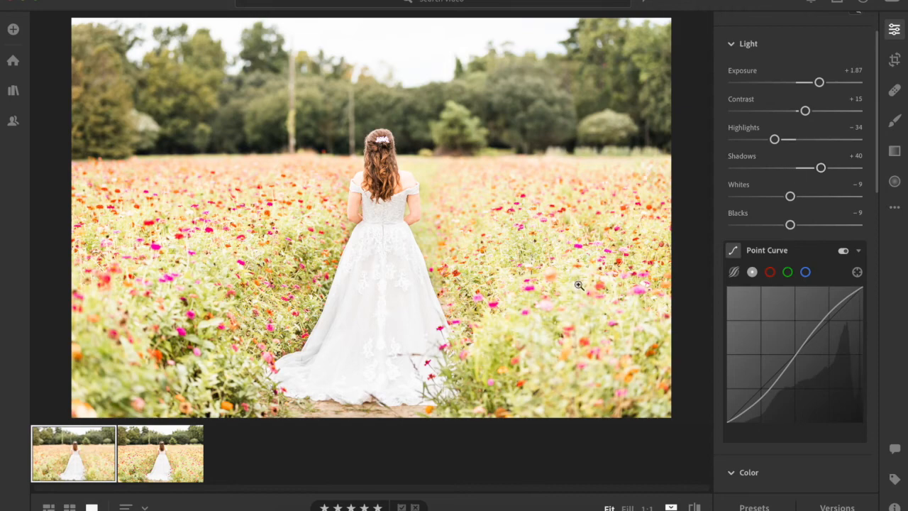
- Examine the flowers in the field beside the bride up close
left_click(613, 240)
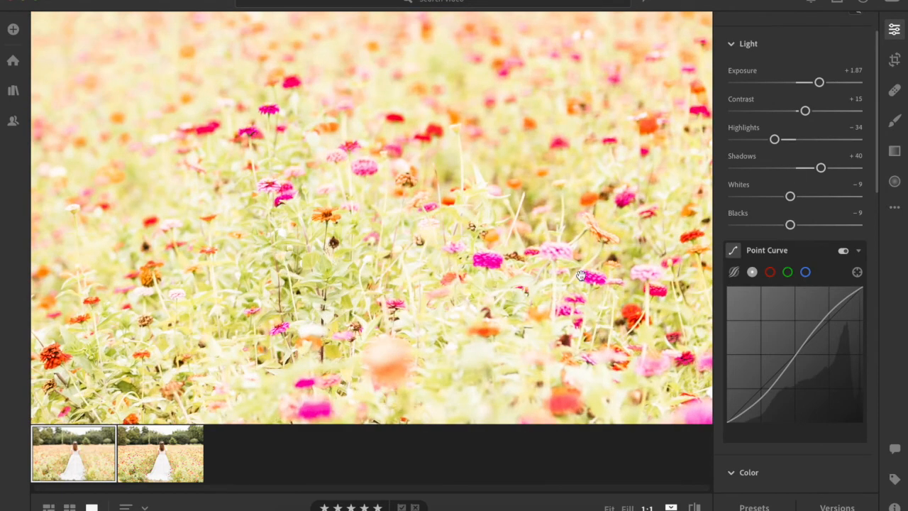
left_click_drag(447, 307, 578, 292)
left_click_drag(428, 294, 550, 257)
left_click(550, 257)
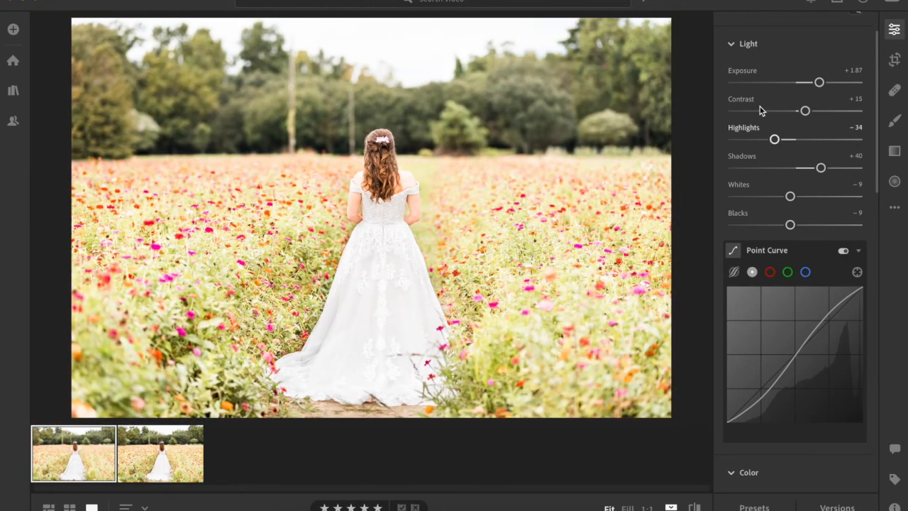
- Crop the photo to a portrait-oriented 5 x 7 with the bride centered, and compare it with the original
left_click(895, 60)
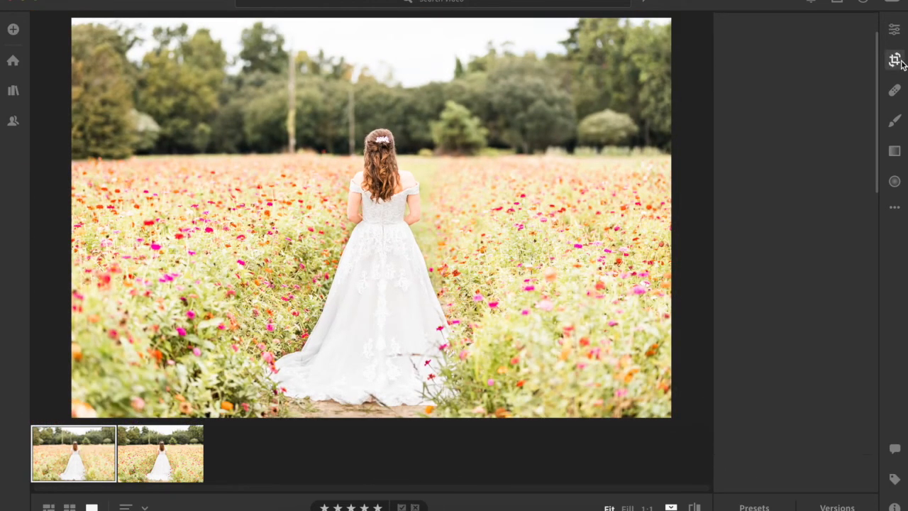
left_click(789, 53)
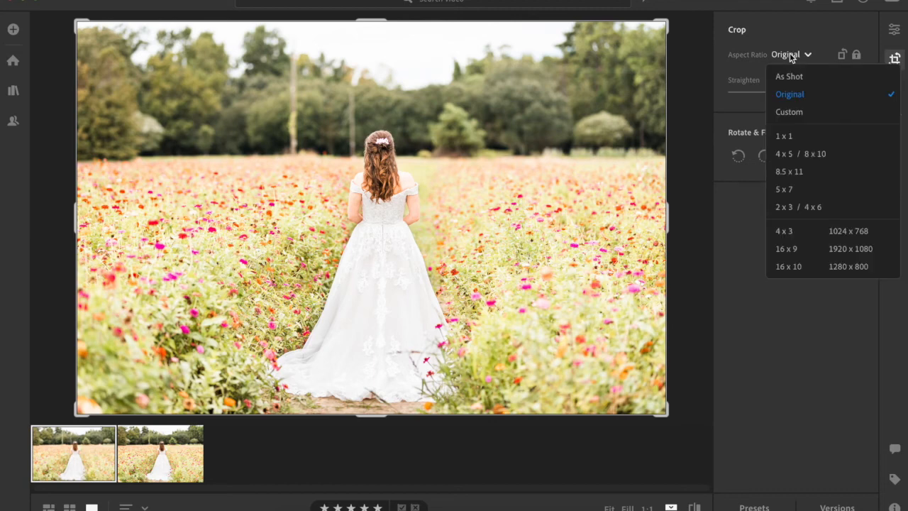
left_click(780, 190)
left_click(842, 56)
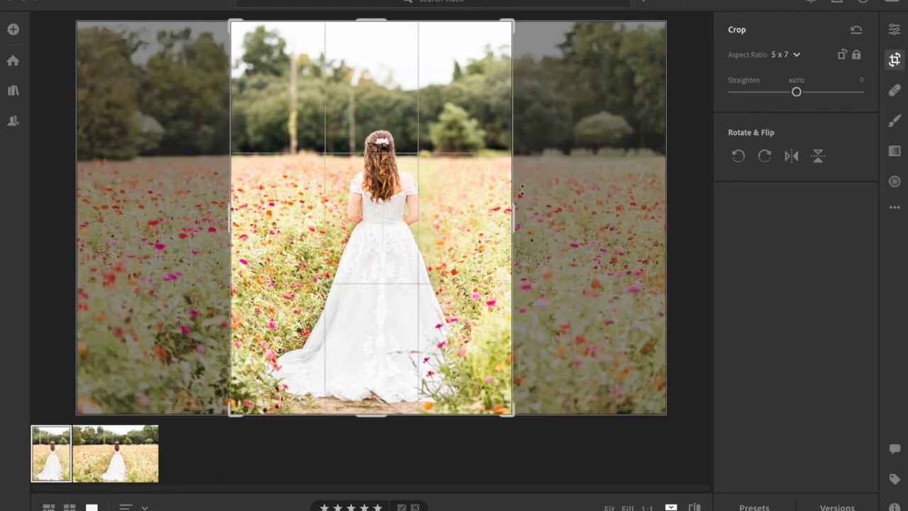
left_click_drag(475, 215, 463, 215)
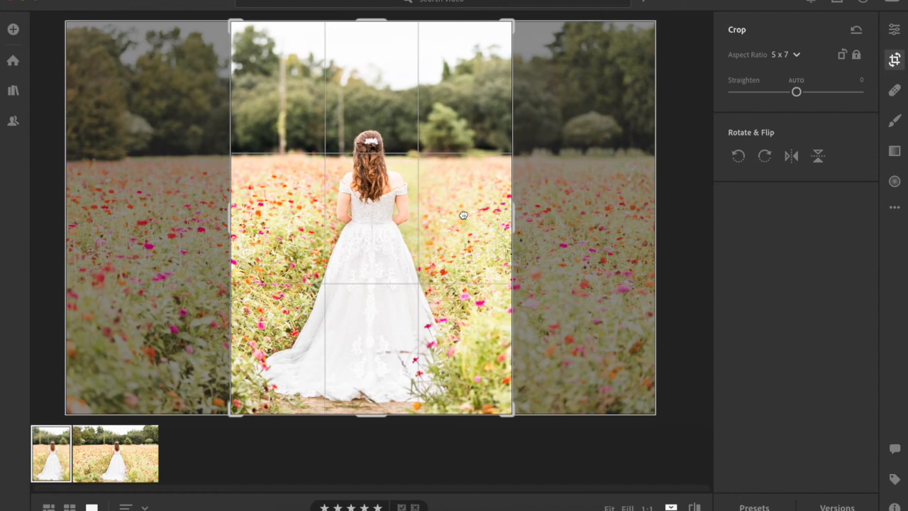
key("Return")
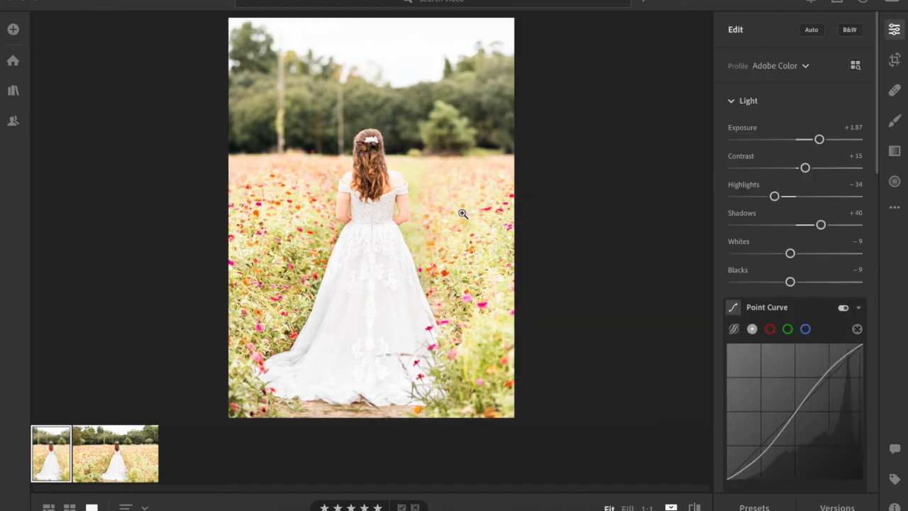
key("backslash")
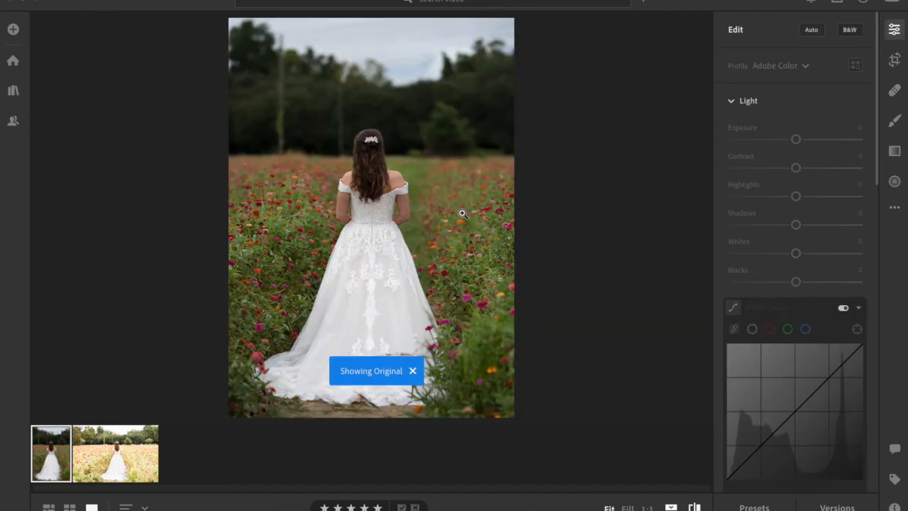
key("backslash")
- Switch the 5 x 7 crop to landscape orientation, and reset the crop to the original frame
left_click(894, 59)
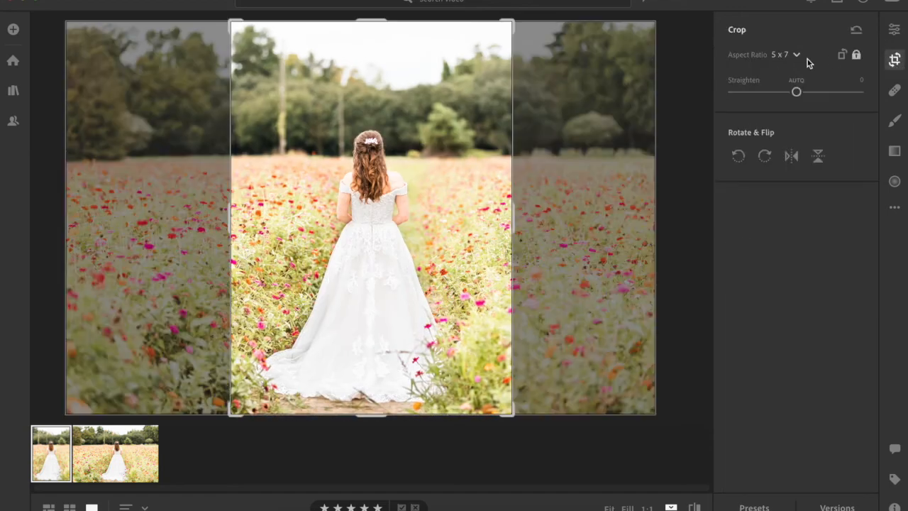
left_click(844, 56)
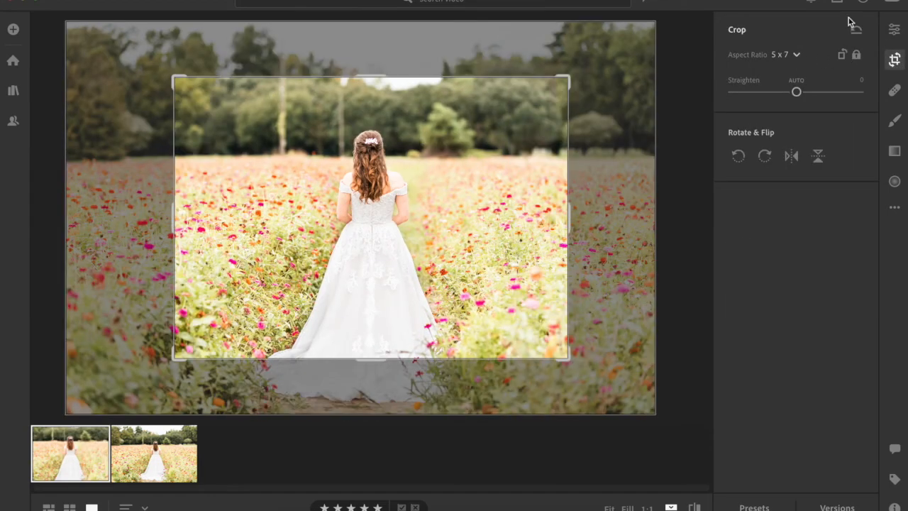
left_click(857, 33)
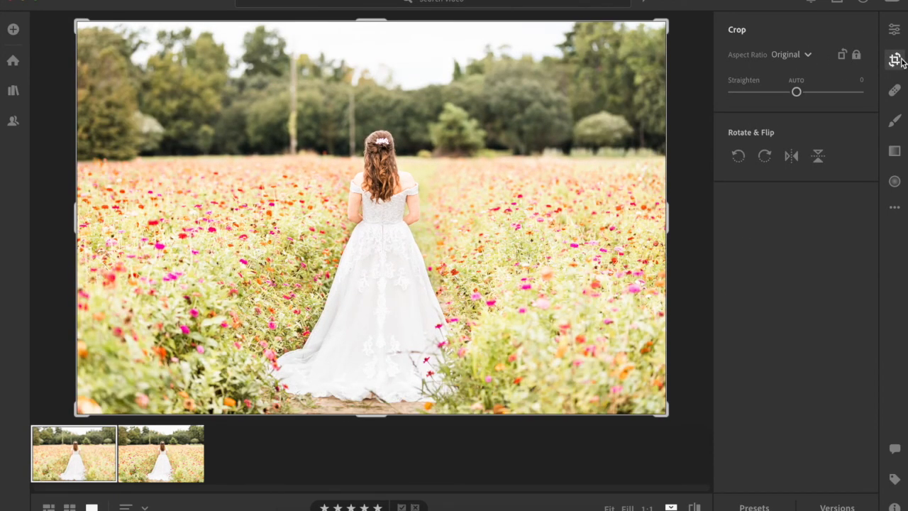
- Compare the edited full-frame photo with the unedited original
left_click(895, 30)
key("backslash")
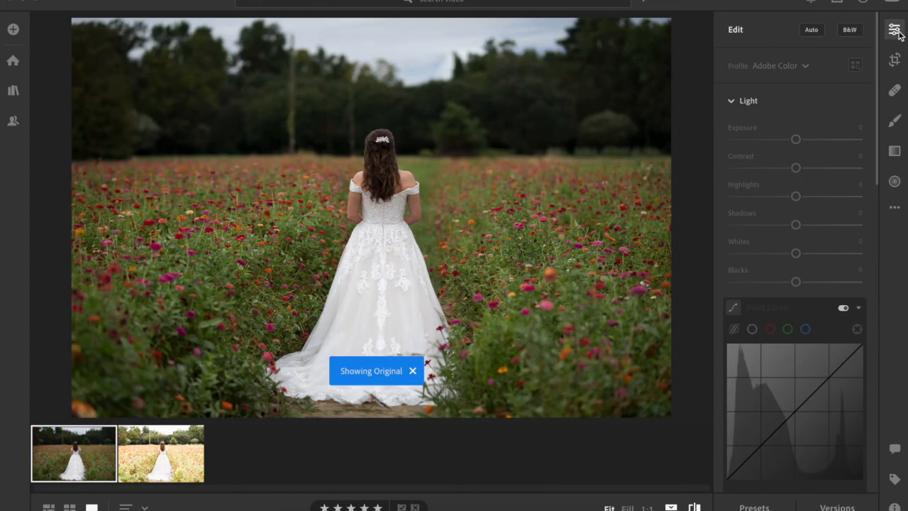
key("backslash")
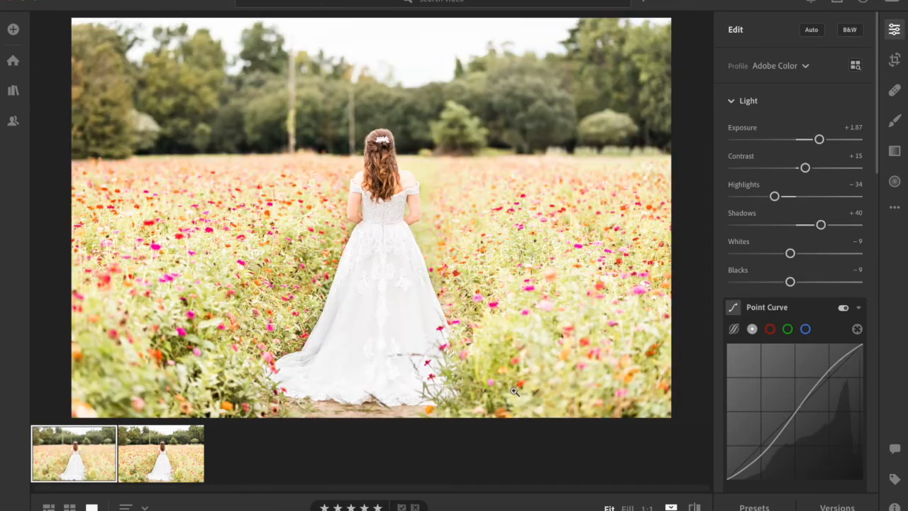